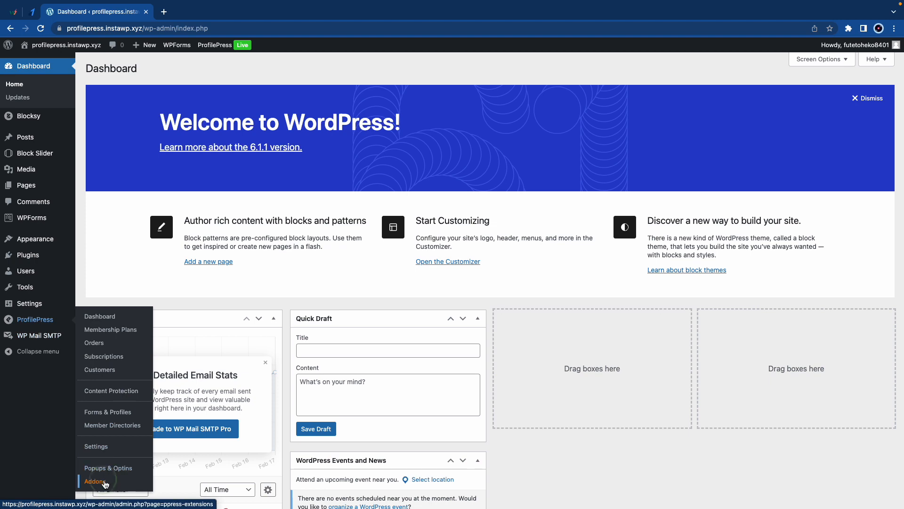
Activate the Razorpay addon in ProfilePress.
left_click(105, 481)
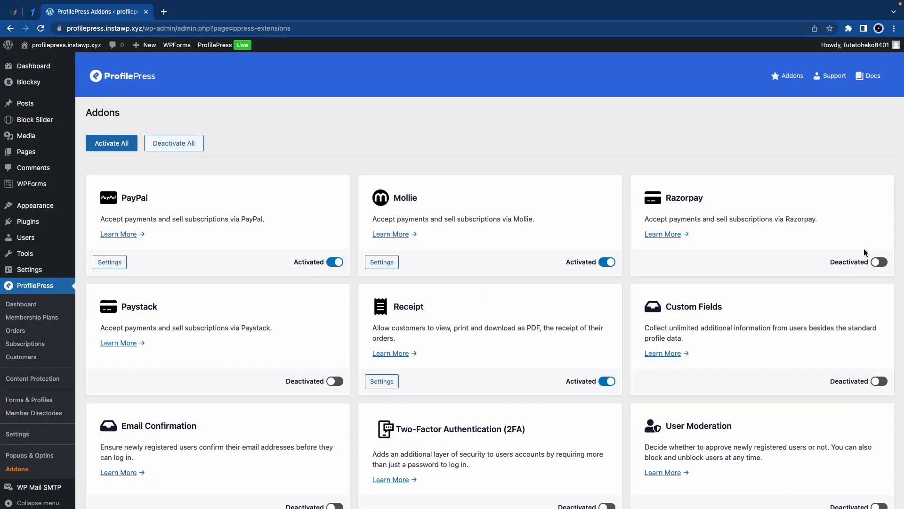
left_click(879, 262)
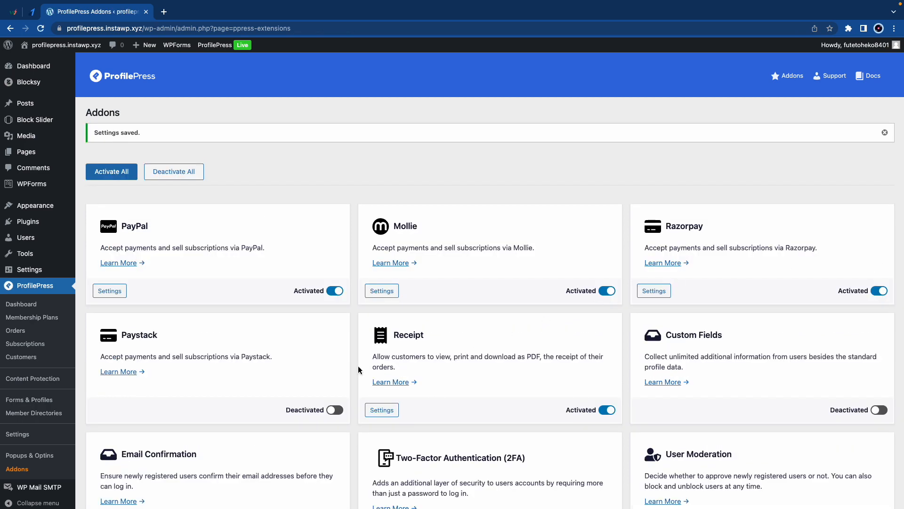
Set the ProfilePress payment currency to Indian Rupee (₹) and save the payment settings.
left_click(18, 434)
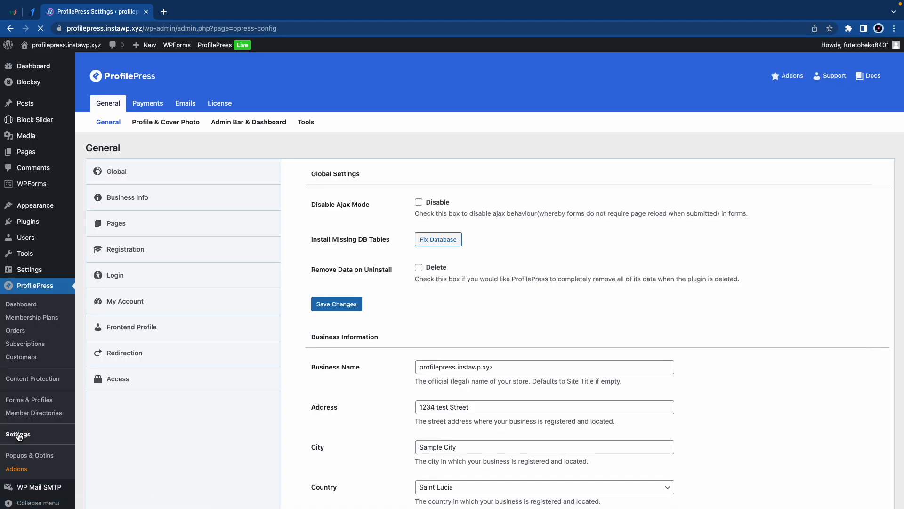
left_click(149, 108)
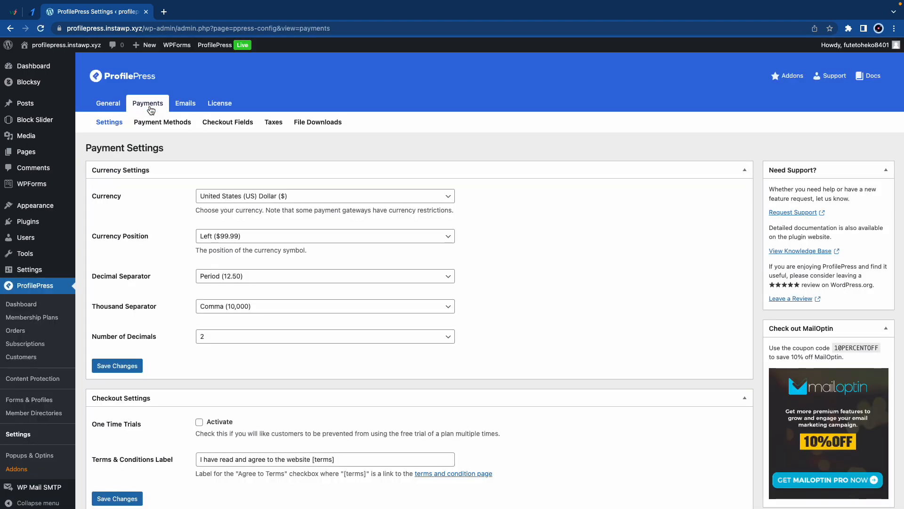
left_click(285, 197)
key("i")
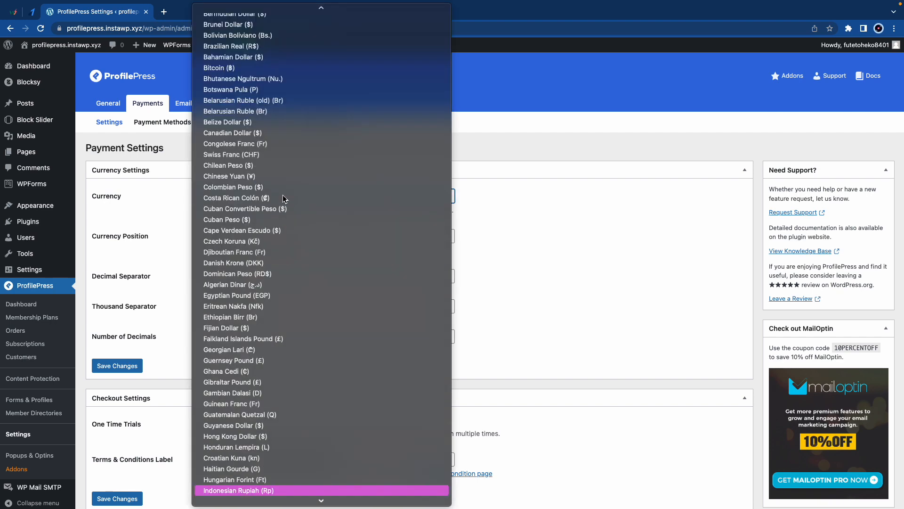
scroll(257, 467, "down", 2)
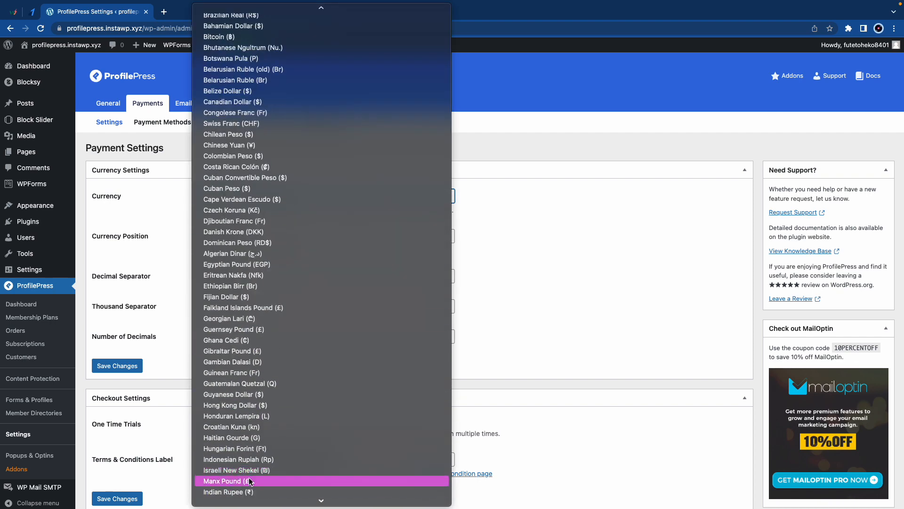
left_click(242, 492)
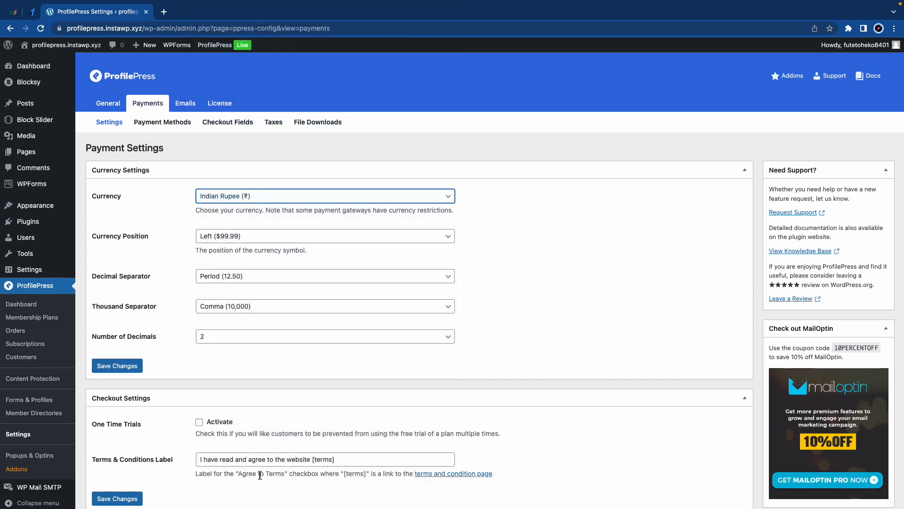
left_click(120, 372)
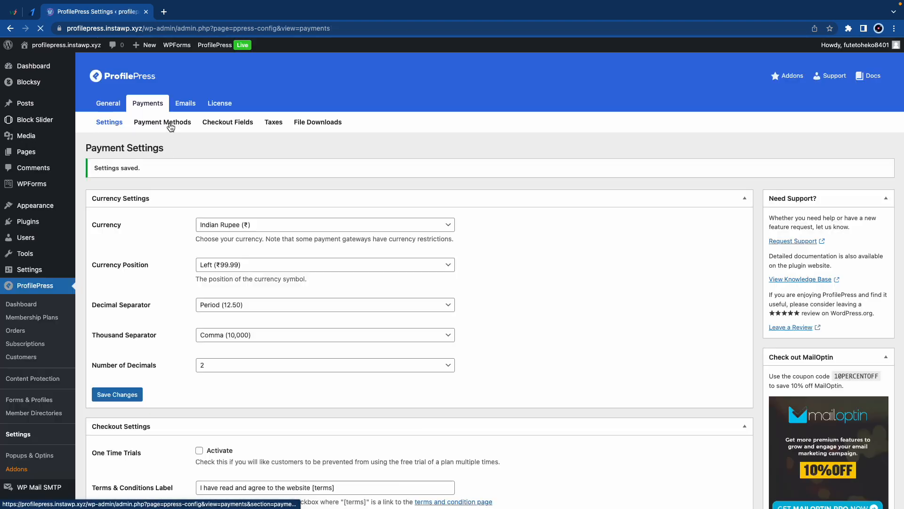
Open the configuration of the Razorpay payment method and enable it.
left_click(170, 123)
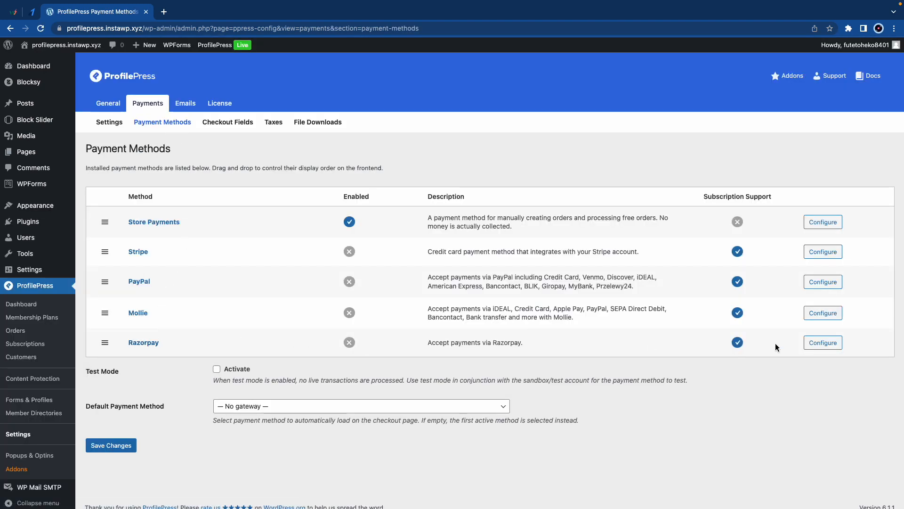
left_click(820, 347)
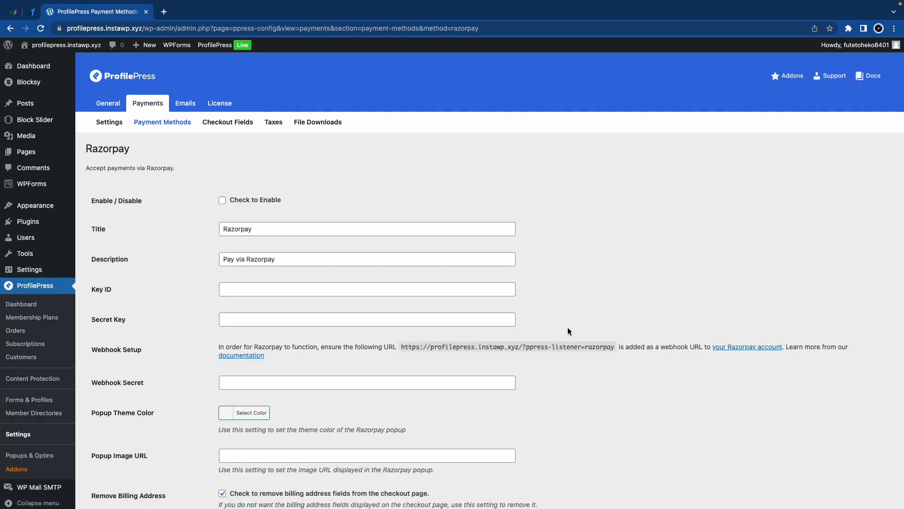
left_click(222, 201)
scroll(259, 261, "down", 2)
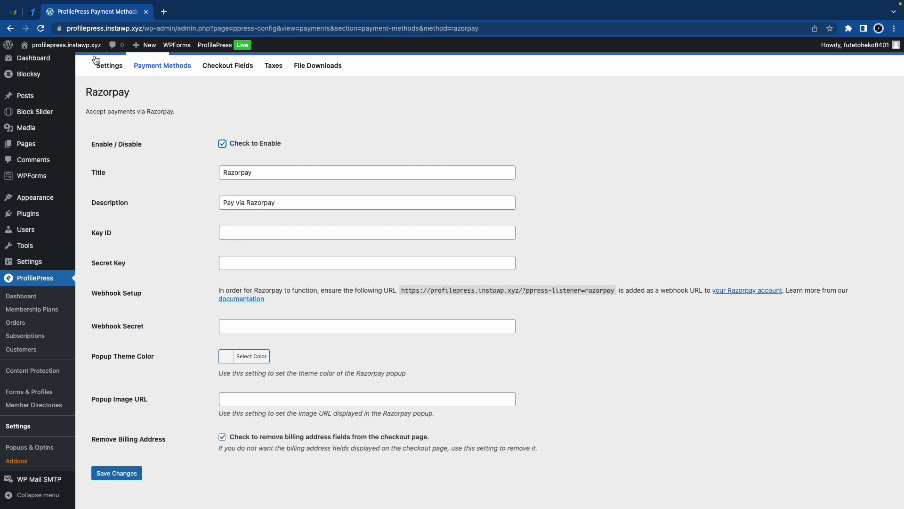
Switch to the Razorpay dashboard and regenerate the test-mode API key, deactivating the old key immediately.
left_click(36, 12)
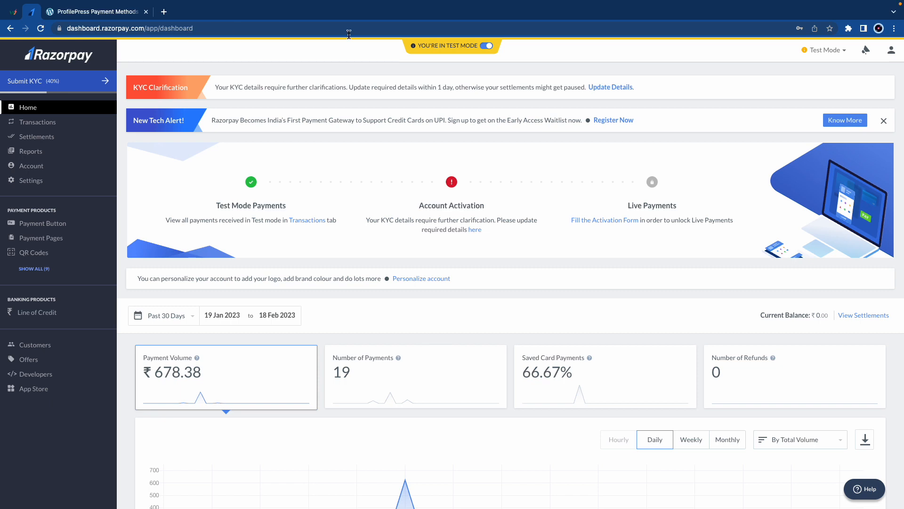
left_click(847, 51)
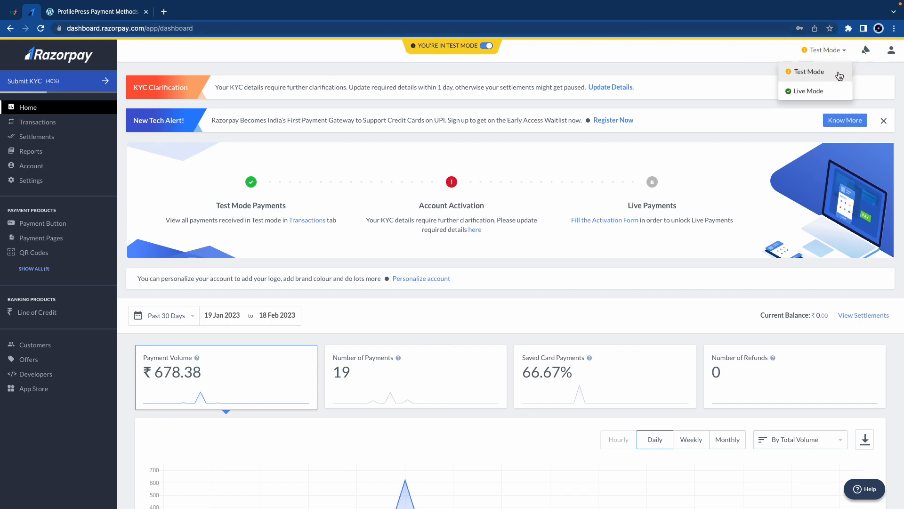
left_click(742, 67)
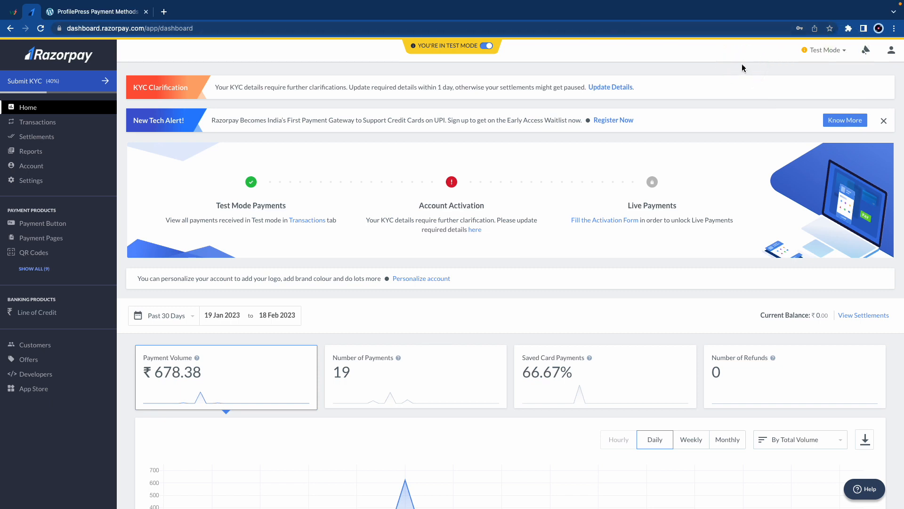
left_click(32, 182)
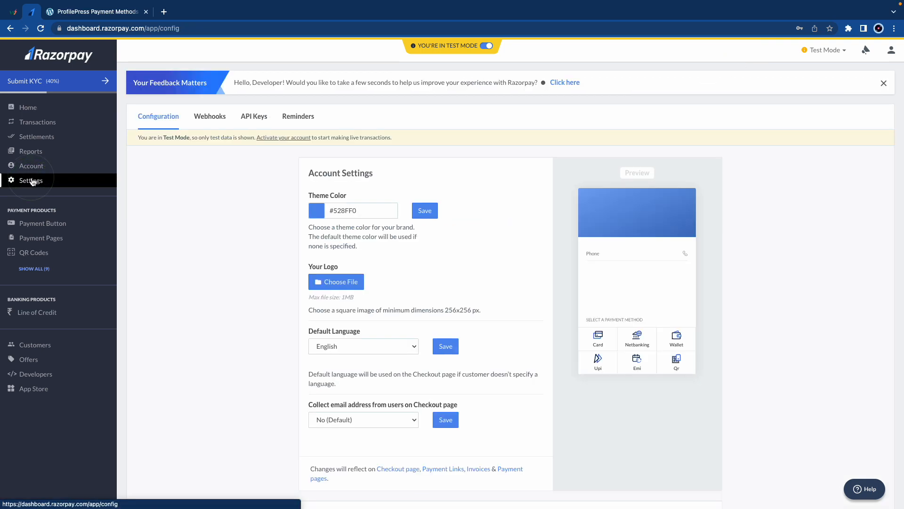
left_click(247, 119)
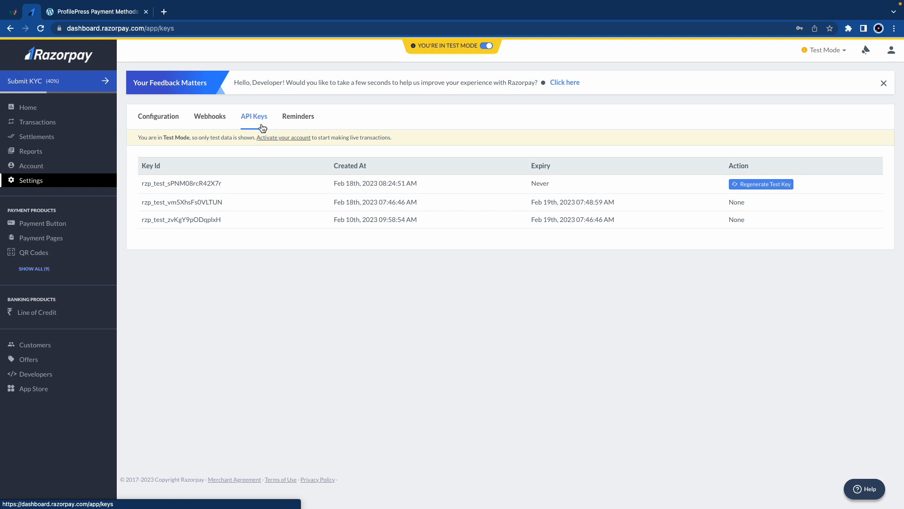
left_click(756, 188)
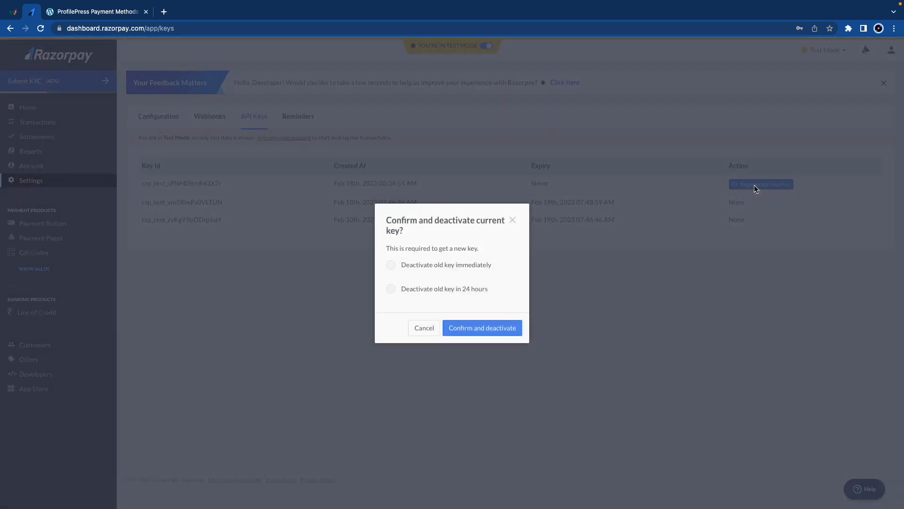
left_click(449, 266)
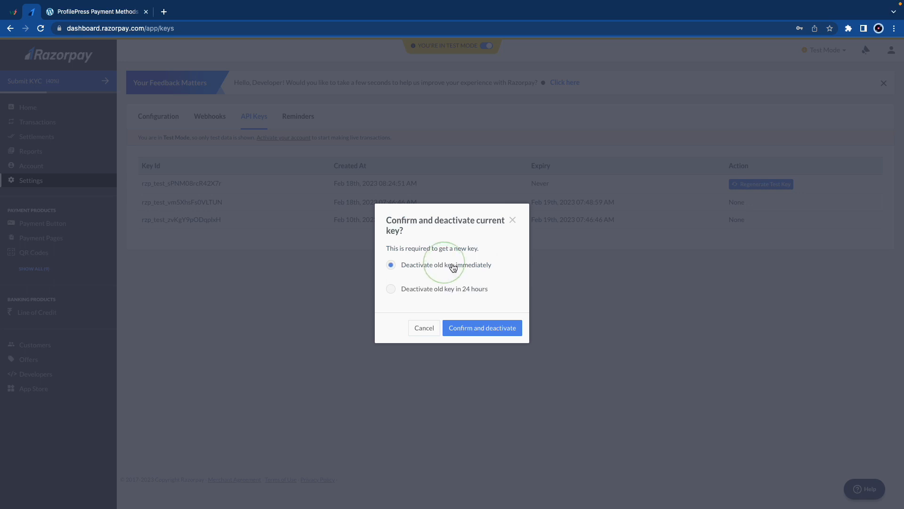
left_click(494, 327)
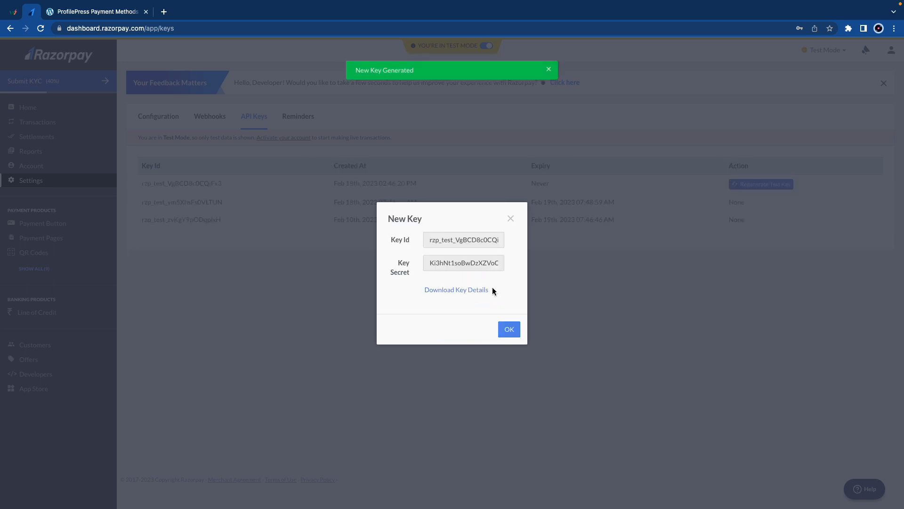
Copy the new Razorpay key ID into the Key ID field of the ProfilePress Razorpay settings.
left_click(455, 239)
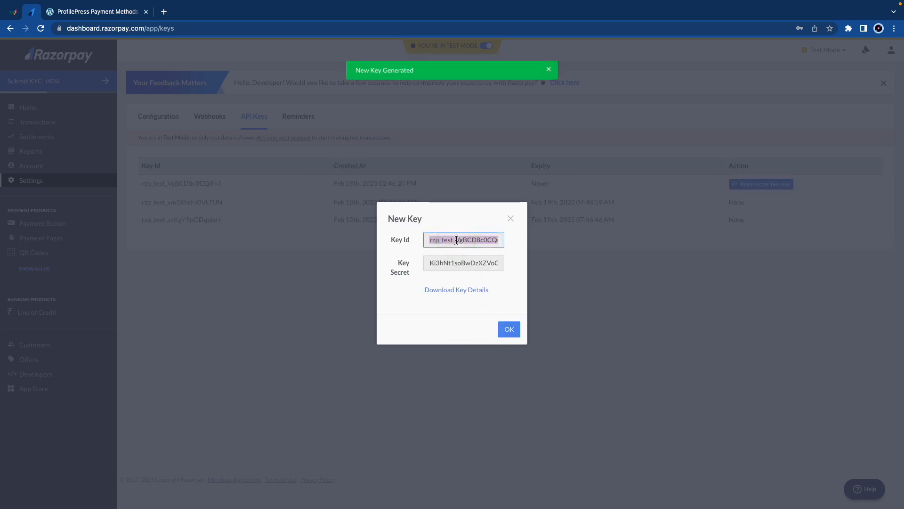
key("super+c")
left_click(114, 13)
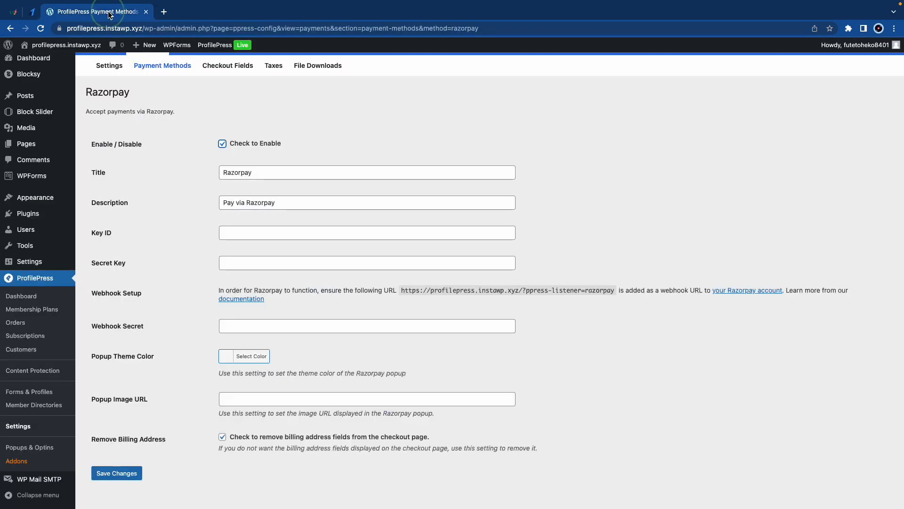
left_click(284, 232)
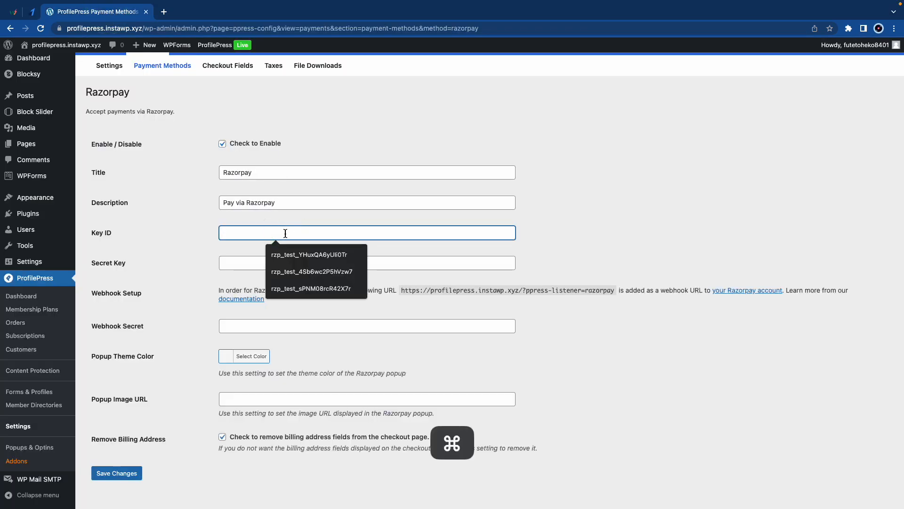
key("super+v")
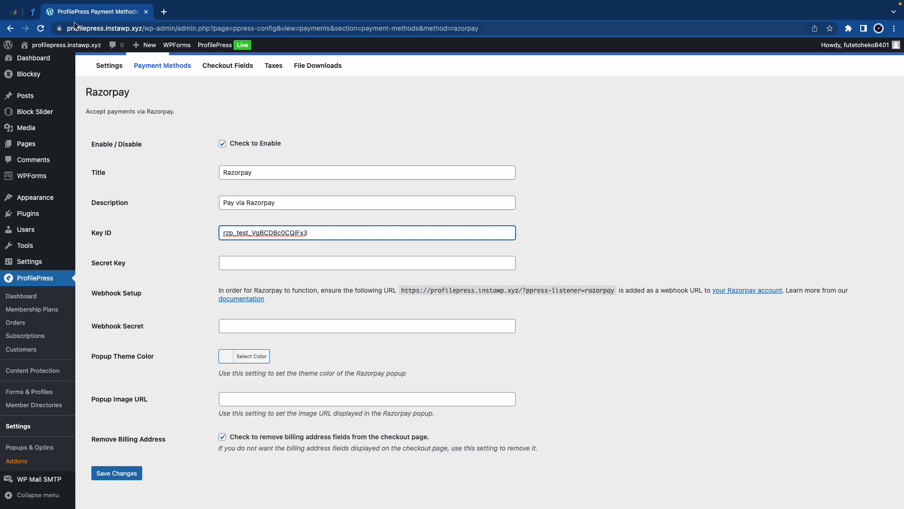
Copy the new Razorpay key secret into the Secret Key field of the ProfilePress Razorpay settings.
left_click(32, 12)
left_click(471, 265)
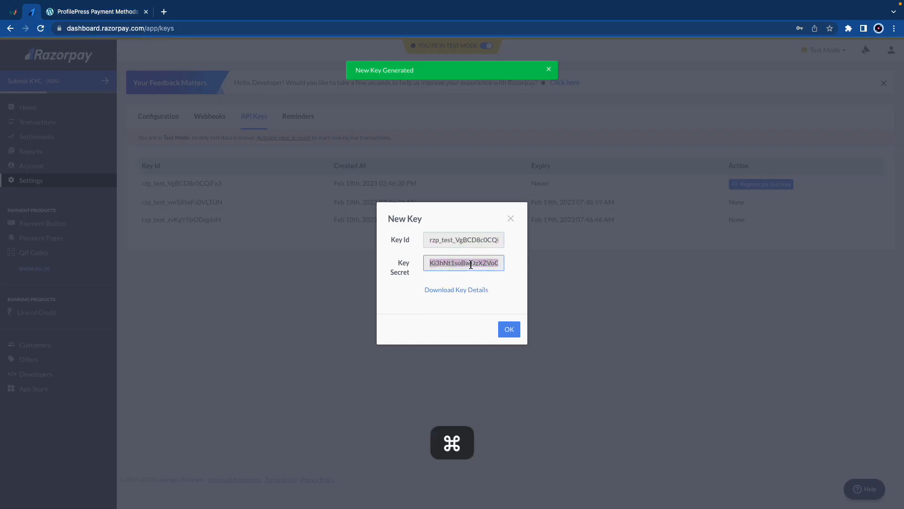
key("super+c")
left_click(133, 13)
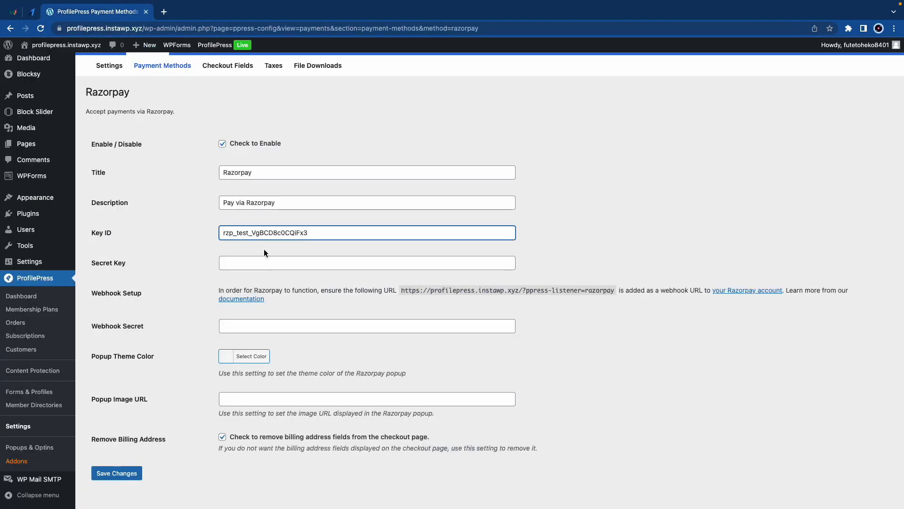
left_click(265, 265)
key("super+v")
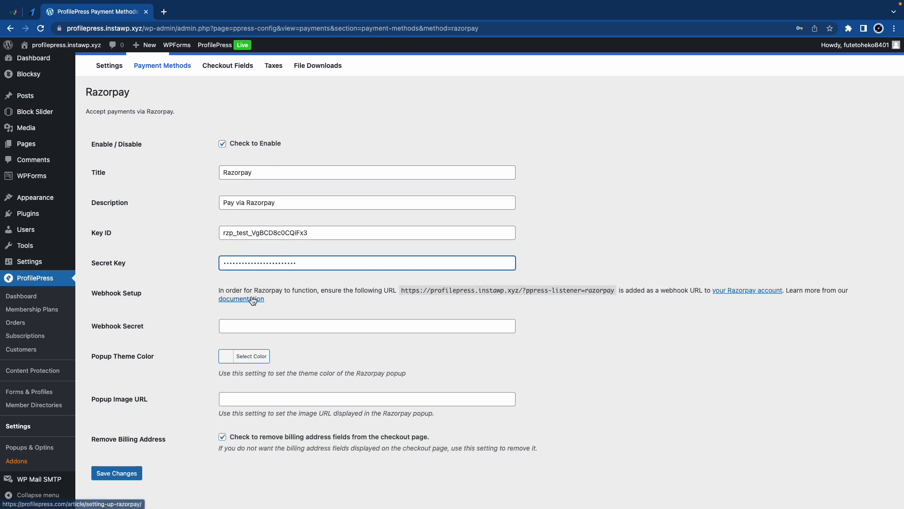
Copy the webhook URL from the ProfilePress Razorpay settings, return to Razorpay and dismiss the new key details.
left_click_drag(402, 290, 615, 292)
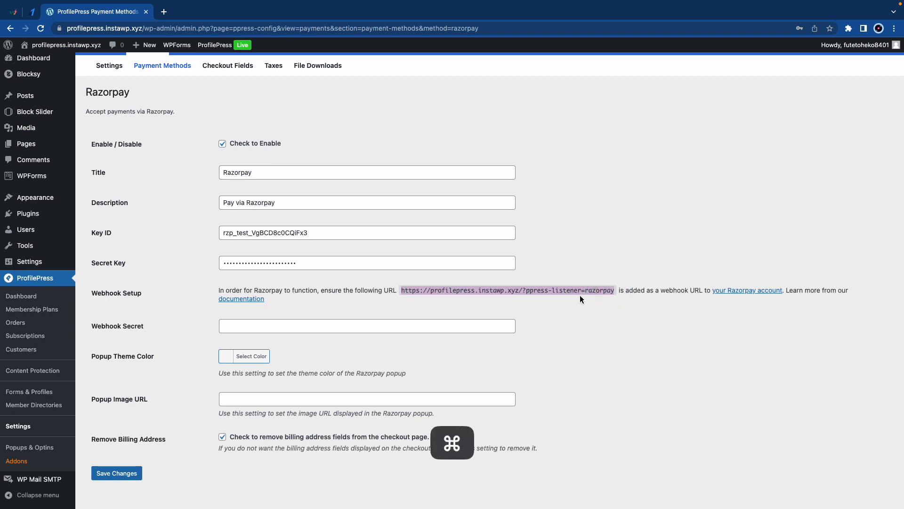
key("super+c")
left_click(31, 12)
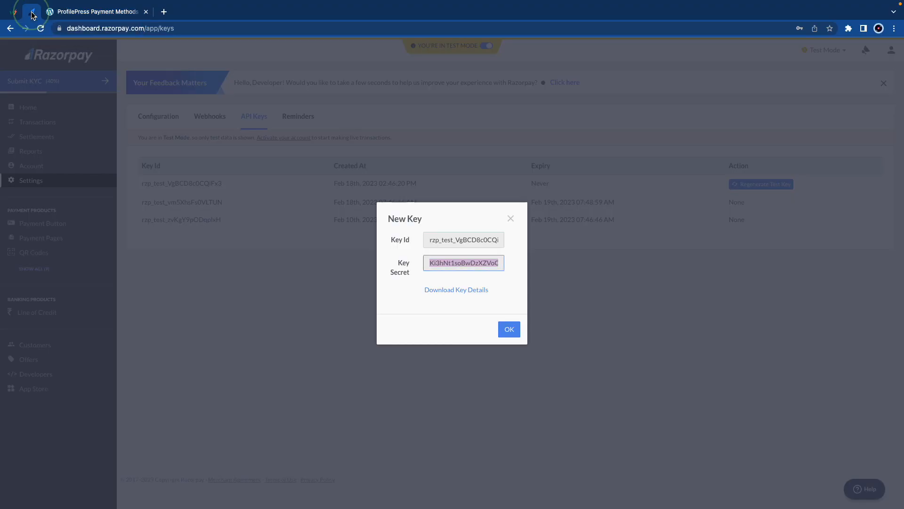
left_click(507, 328)
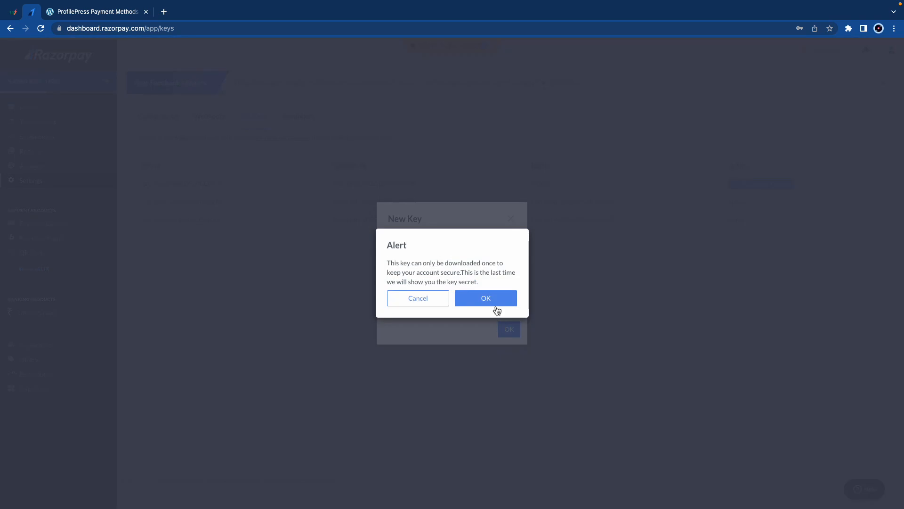
left_click(494, 302)
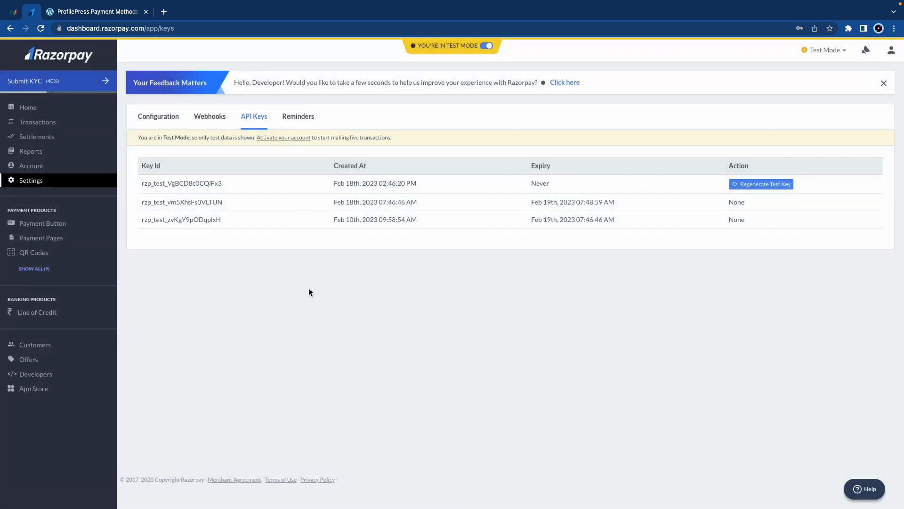
left_click(212, 117)
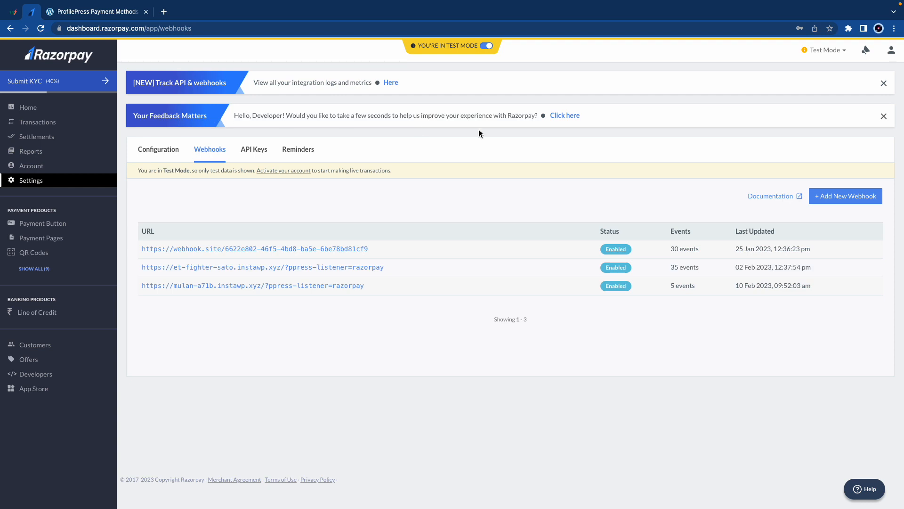
left_click(830, 196)
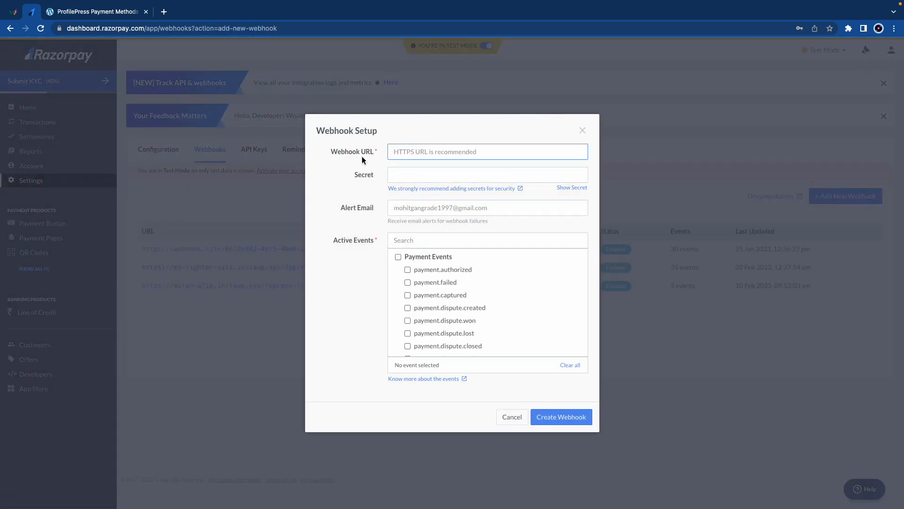
left_click(421, 153)
key("super+v")
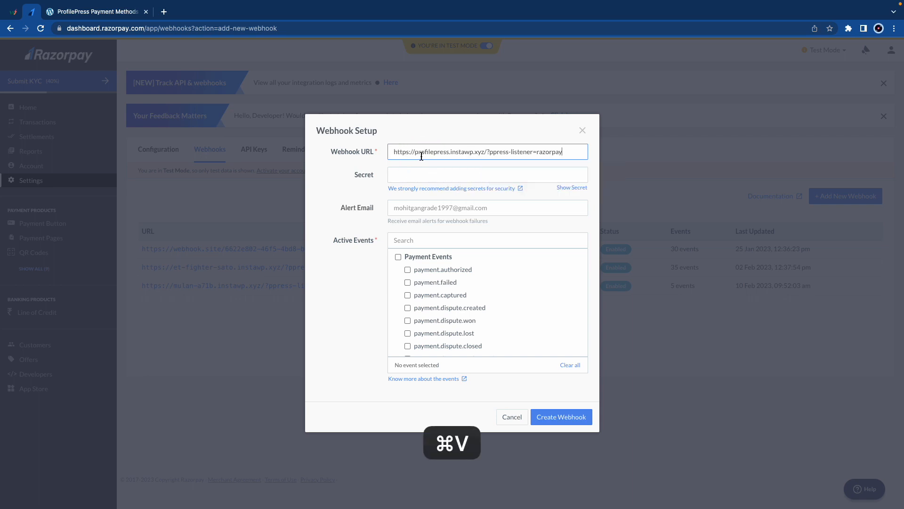
left_click(423, 175)
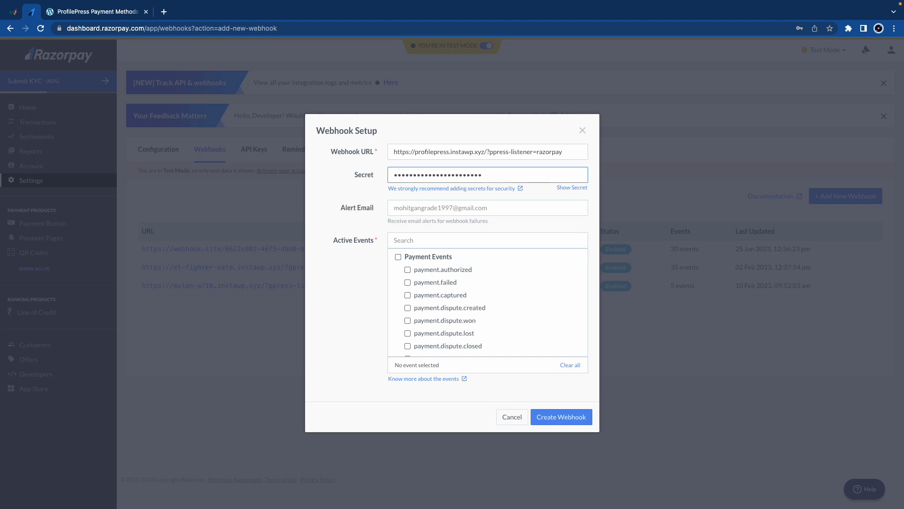
left_click(571, 188)
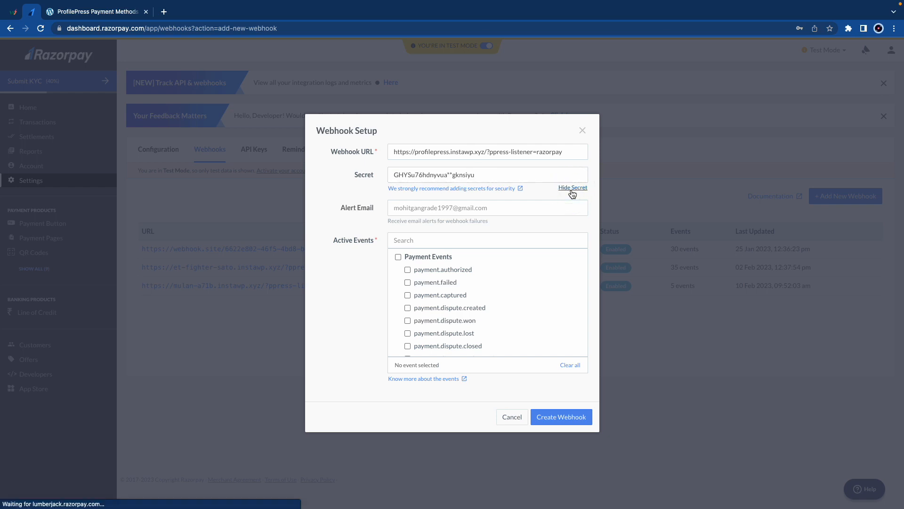
Copy the new webhook secret from Razorpay, hide it, and enter it in the Webhook Secret field of the ProfilePress Razorpay settings.
left_click_drag(510, 177, 418, 178)
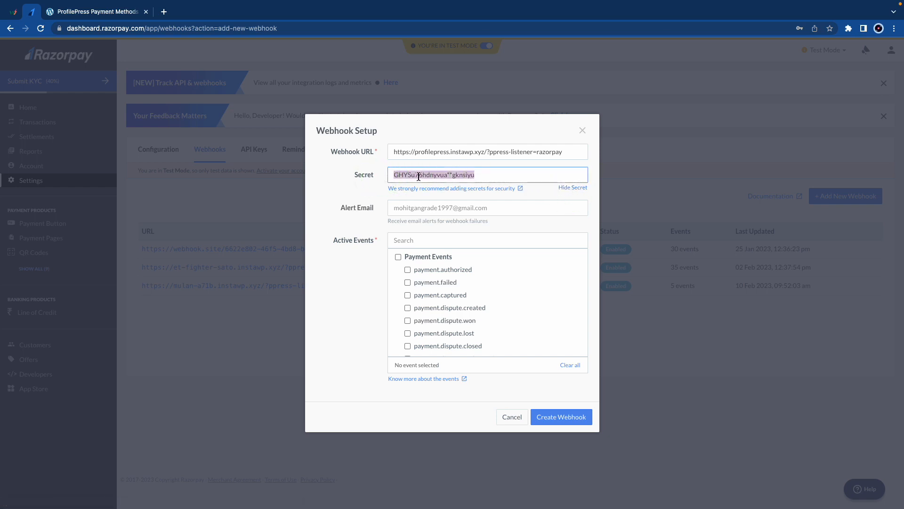
key("super+c")
left_click(565, 188)
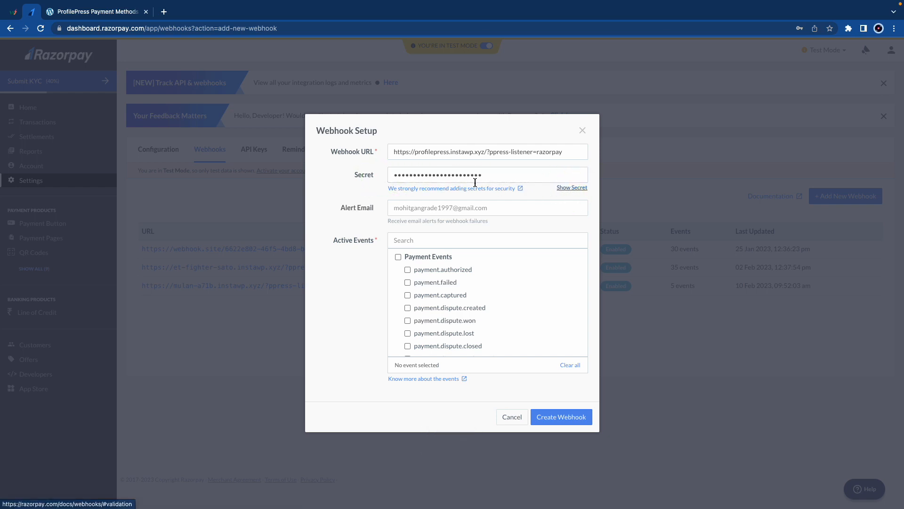
left_click(122, 16)
left_click(287, 328)
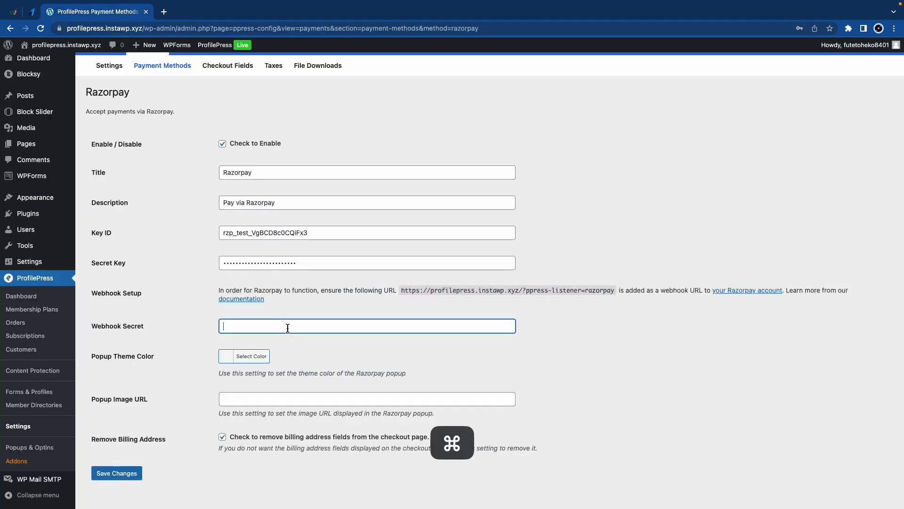
key("super+v")
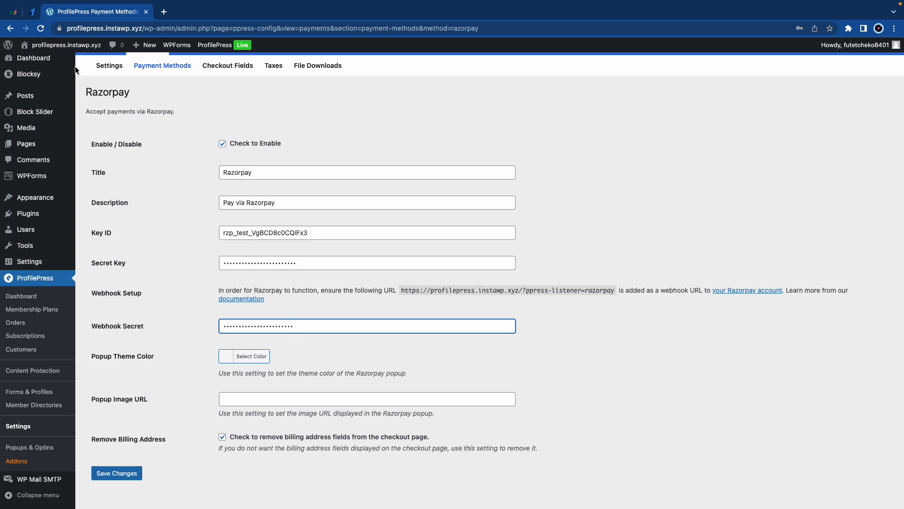
Return to the Razorpay webhook setup and enable the active events order.paid and invoice.paid.
left_click(32, 11)
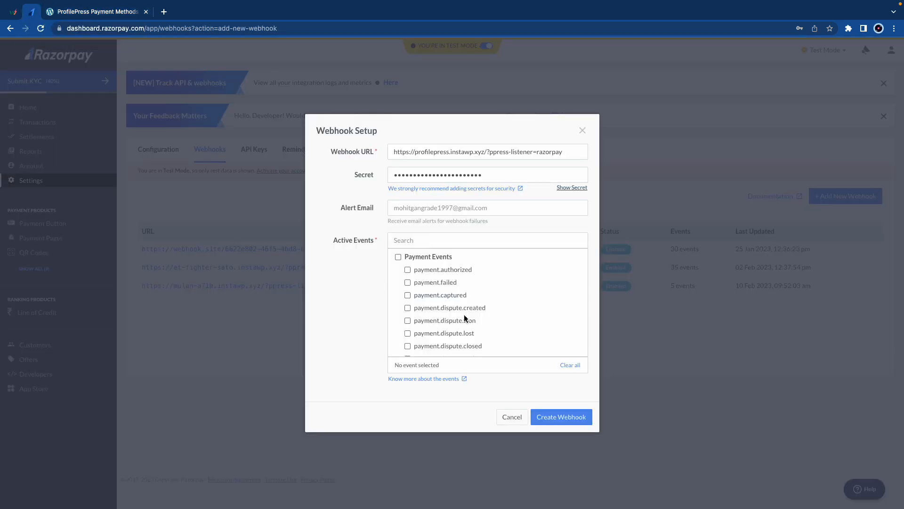
left_click(423, 242)
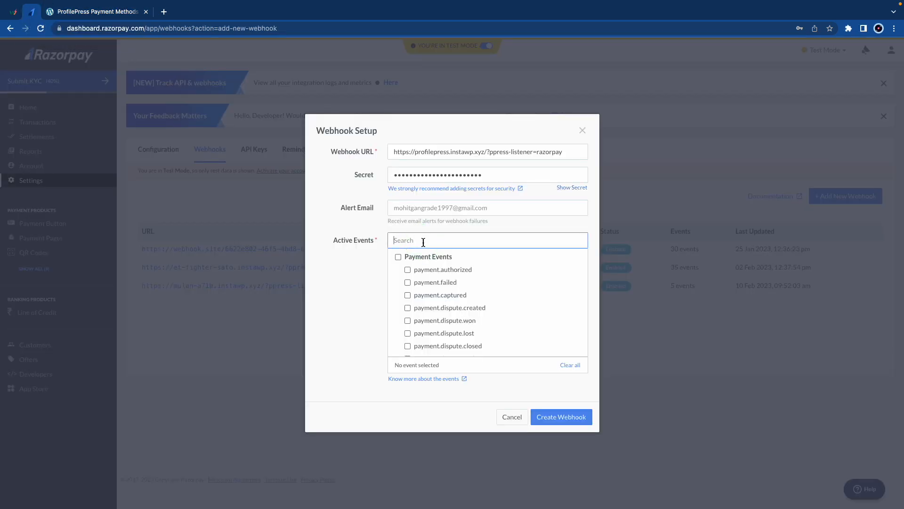
type("order")
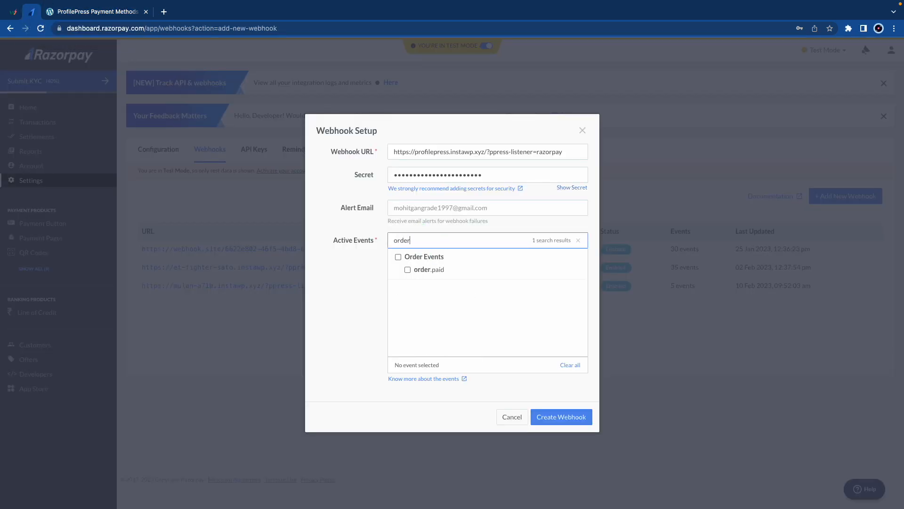
left_click(408, 269)
left_click_drag(424, 240, 383, 244)
type("invoic")
left_click(408, 270)
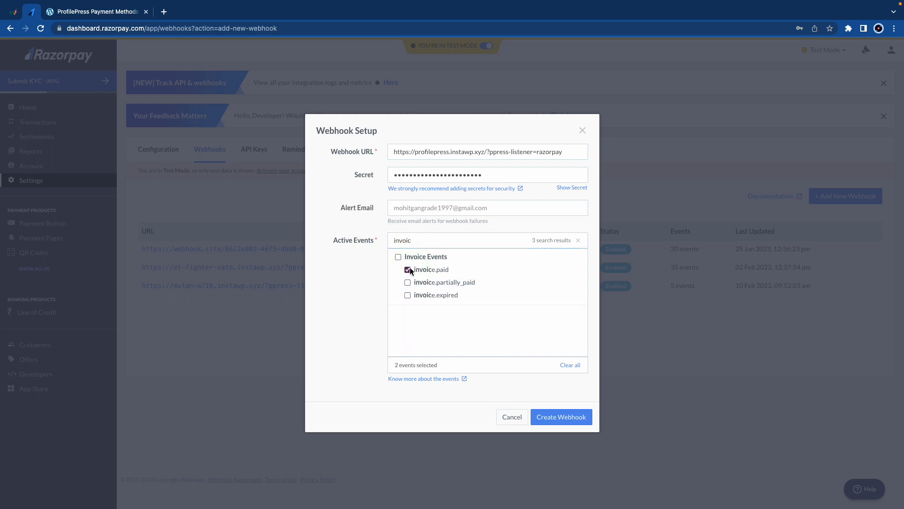
Find the subscription events and enable subscription.authenticated and subscription.cancelled for the webhook.
double_click(430, 241)
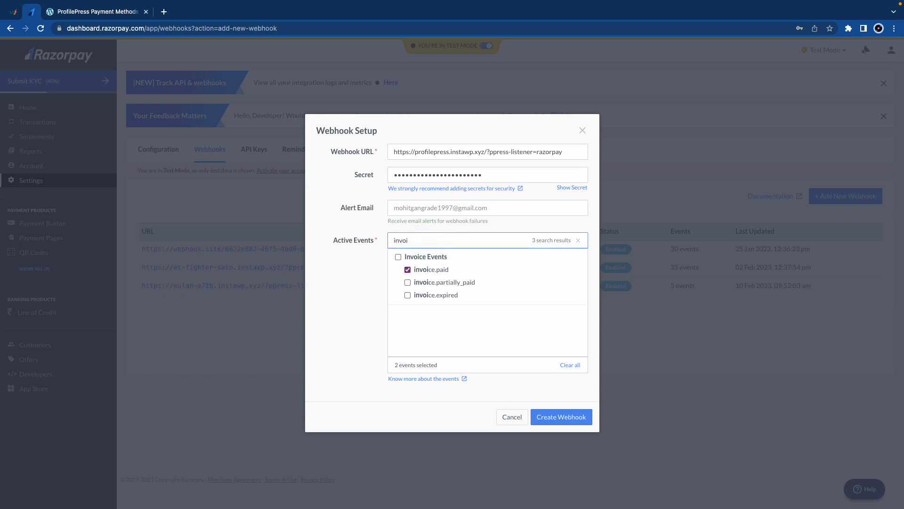
type("isubscr")
key("super+a")
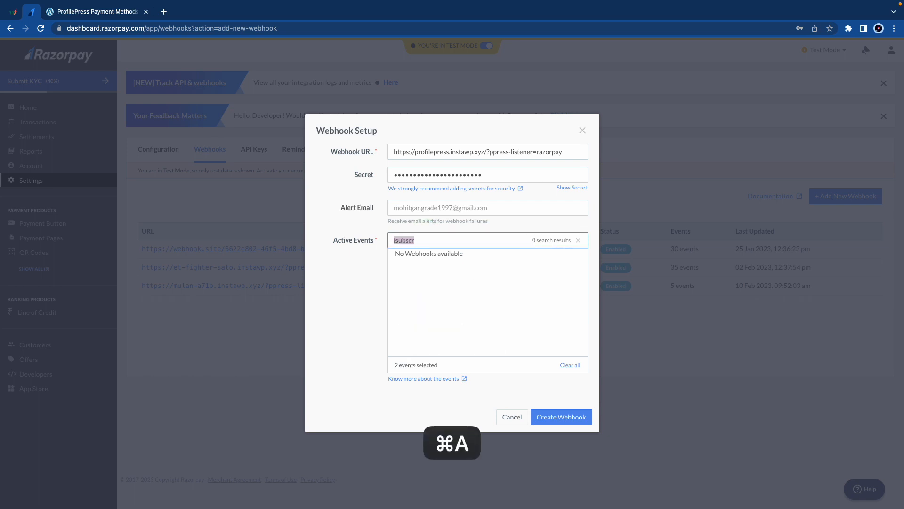
key("BackSpace")
type("subscrip")
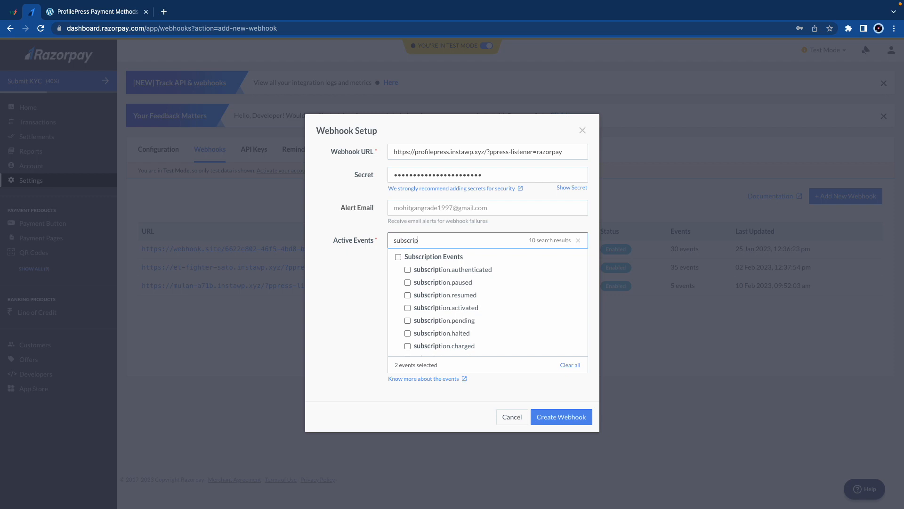
left_click(433, 272)
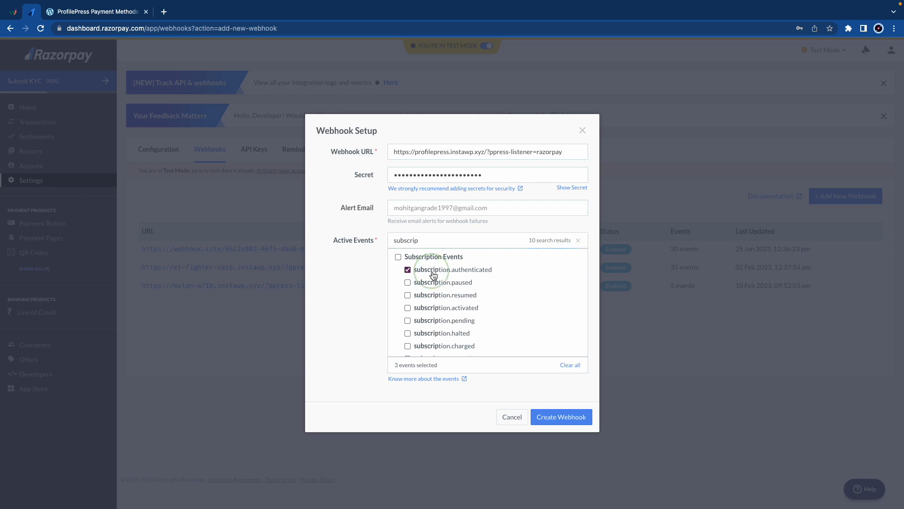
scroll(433, 274, "down", 2)
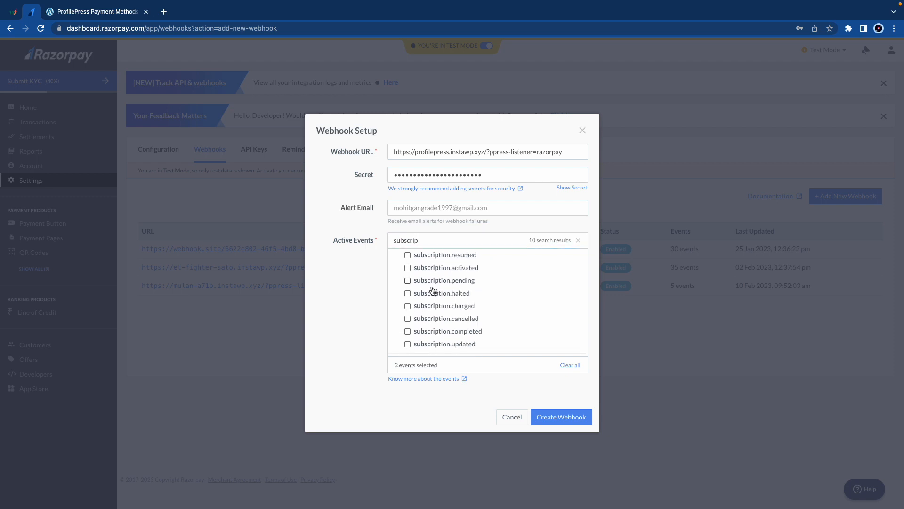
left_click(427, 320)
Enable the refund.processed event for the webhook and create the webhook.
scroll(427, 318, "up", 2)
double_click(434, 240)
type("refund")
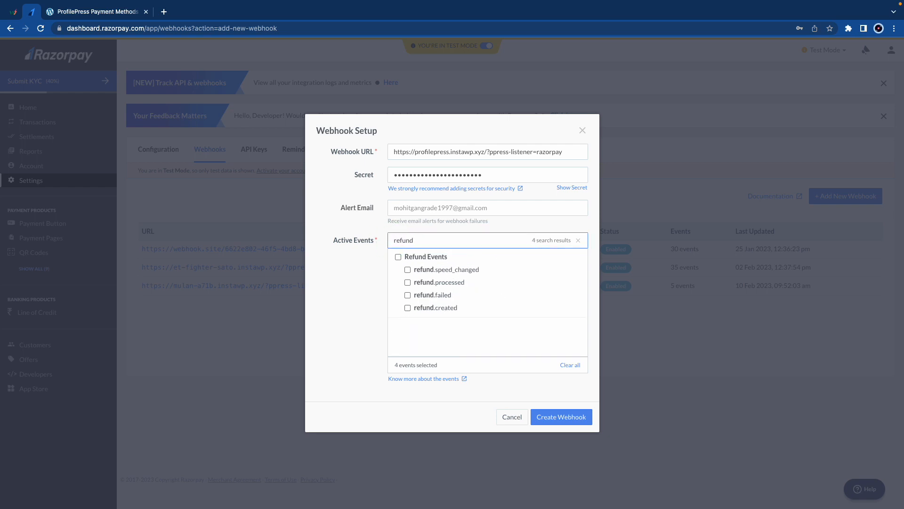
left_click(420, 285)
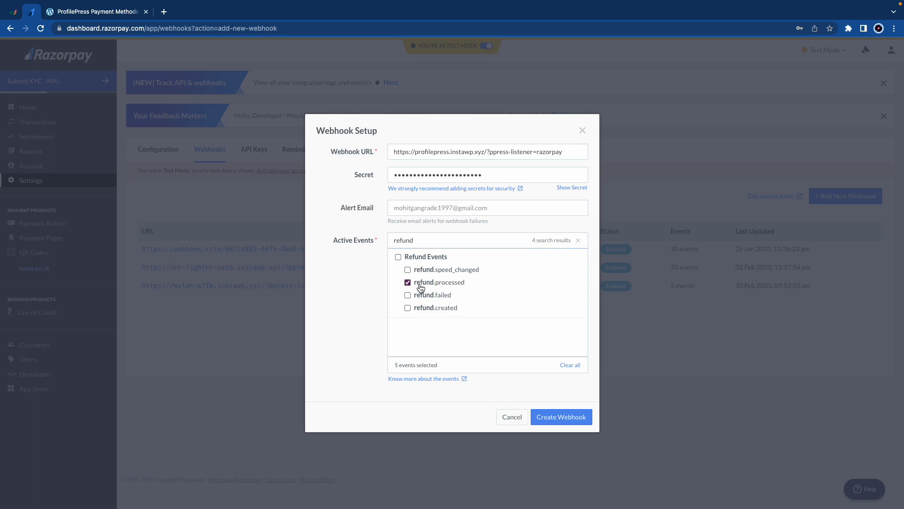
left_click(554, 419)
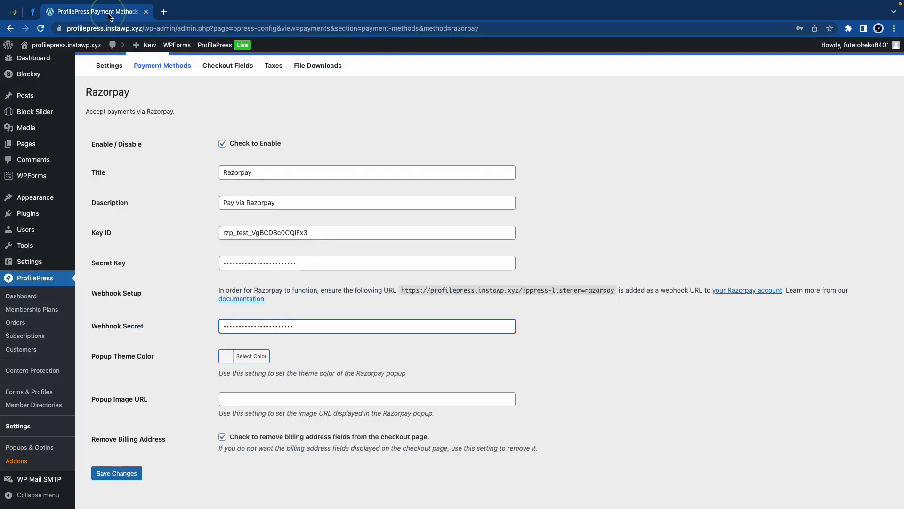
Switch to the ProfilePress Razorpay settings, set the popup theme color to a bright lime green, and save the changes.
left_click(108, 13)
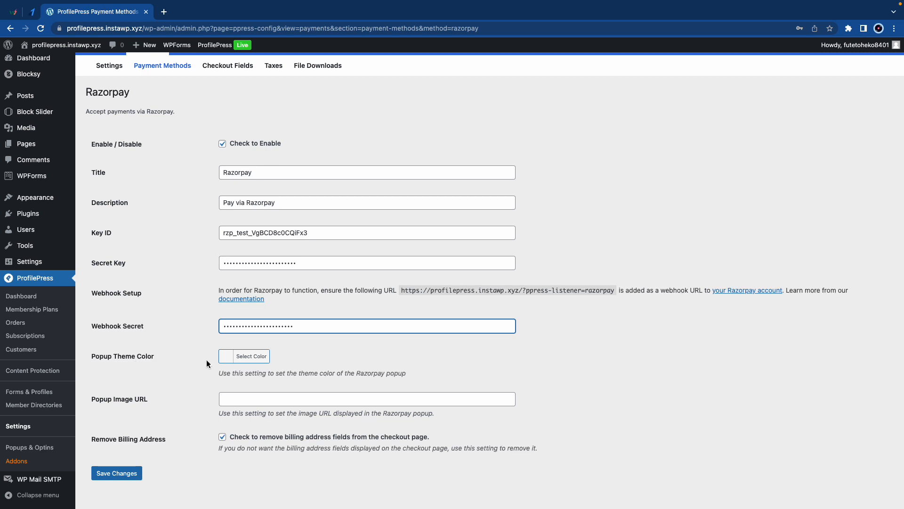
left_click(225, 358)
left_click(285, 466)
left_click_drag(327, 404, 333, 381)
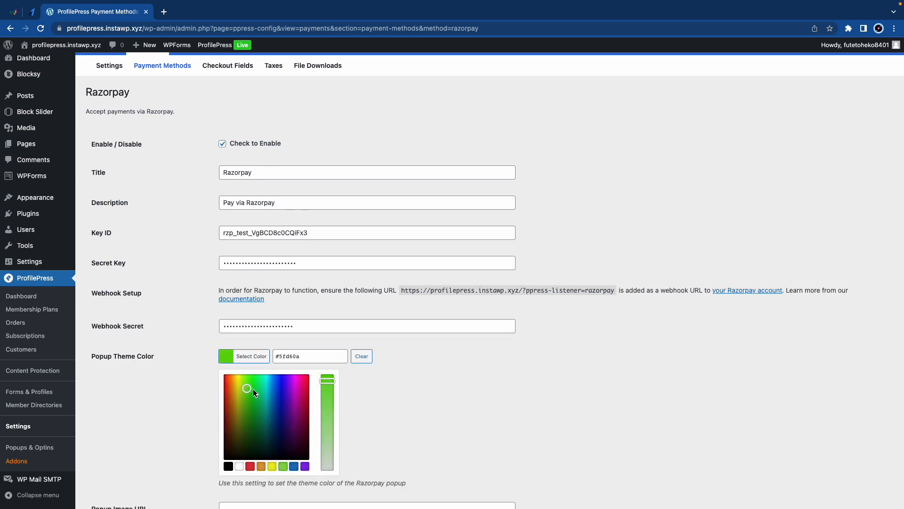
left_click_drag(253, 393, 245, 383)
left_click(380, 389)
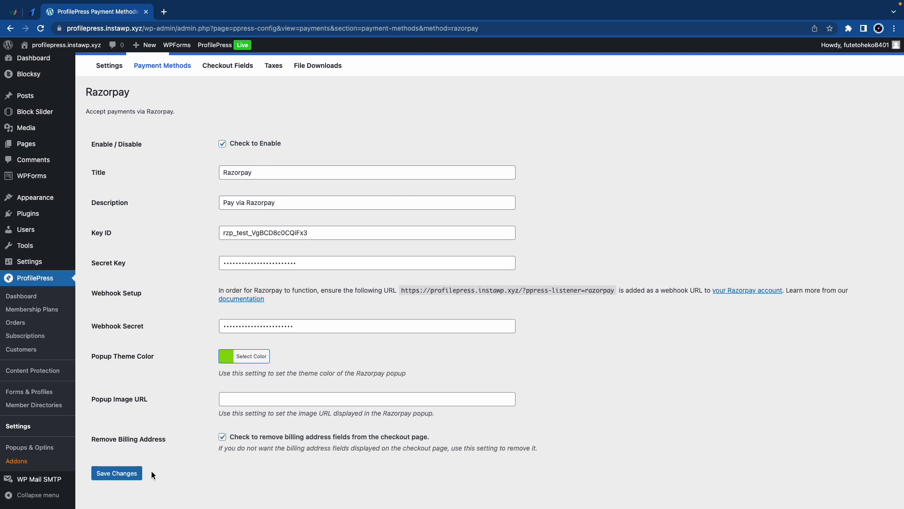
left_click(136, 474)
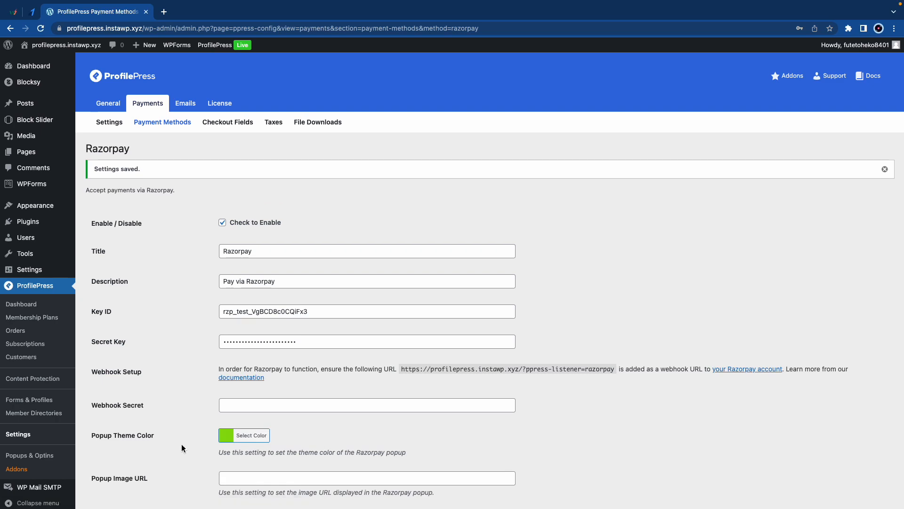
Open the site in an incognito window and choose the Basic monthly plan from the pricing plans to reach checkout.
mouse_move(61, 45)
right_click(42, 61)
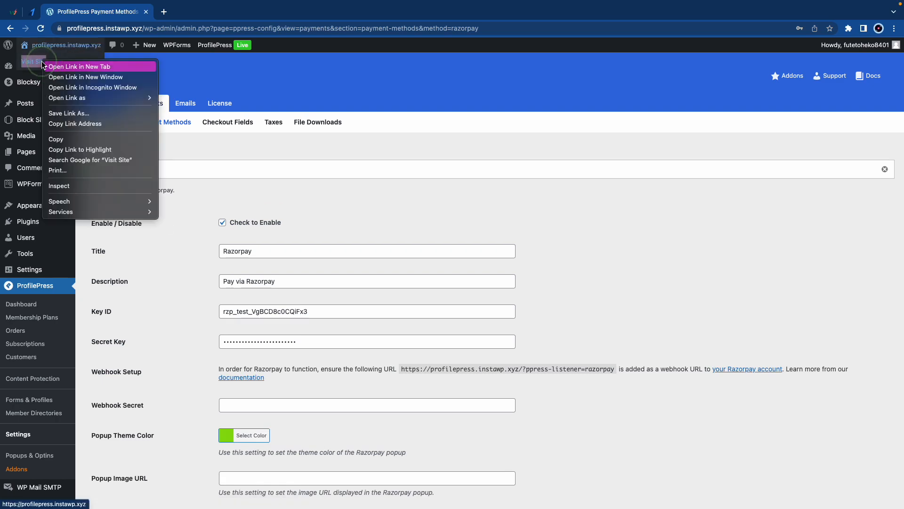
left_click(87, 90)
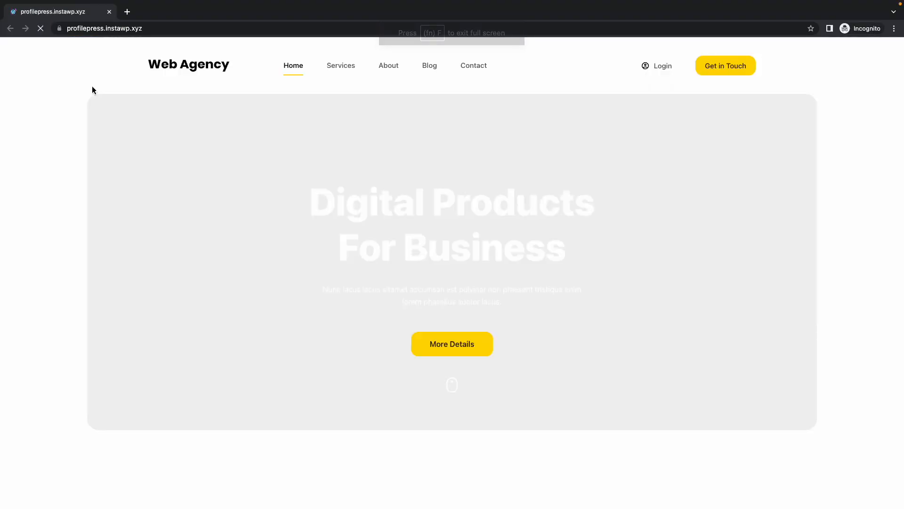
scroll(327, 144, "down", 15)
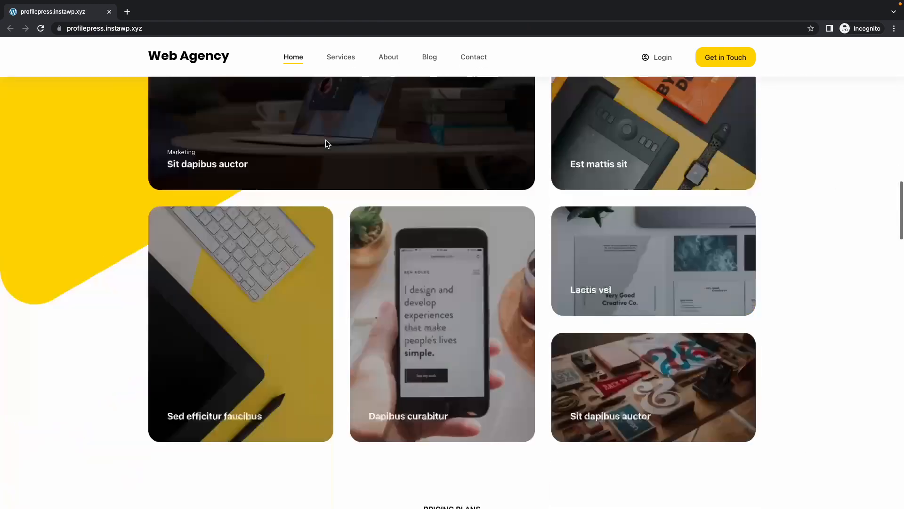
left_click(253, 337)
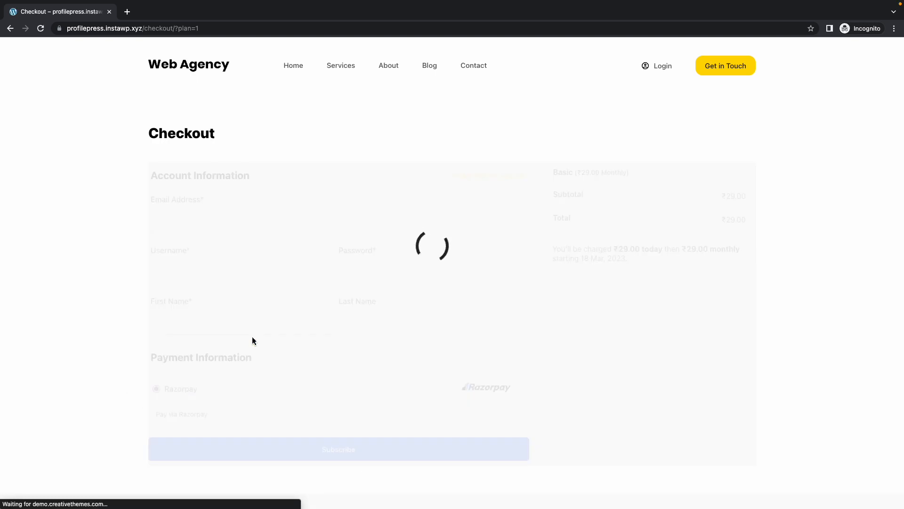
Fill in the checkout form with the customer's email, username, account password and full name, then subscribe via Razorpay.
scroll(253, 335, "down", 2)
left_click(240, 207)
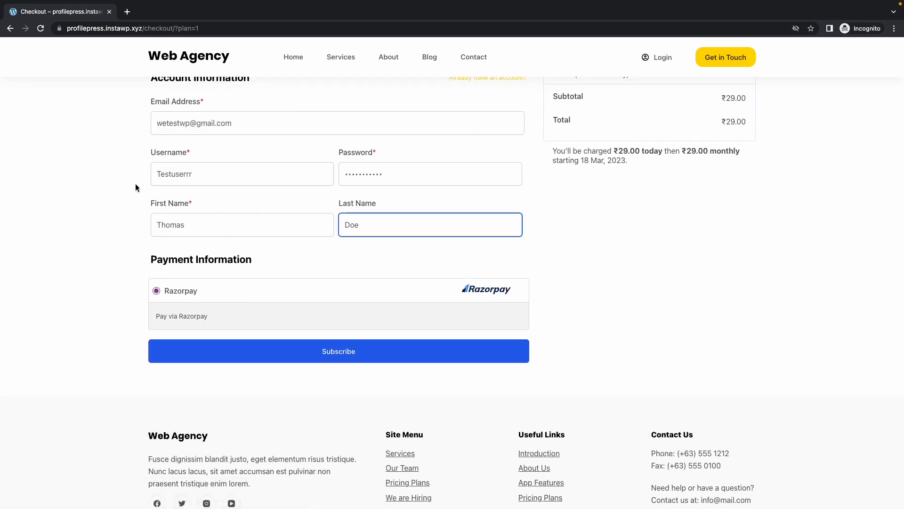
left_click(340, 351)
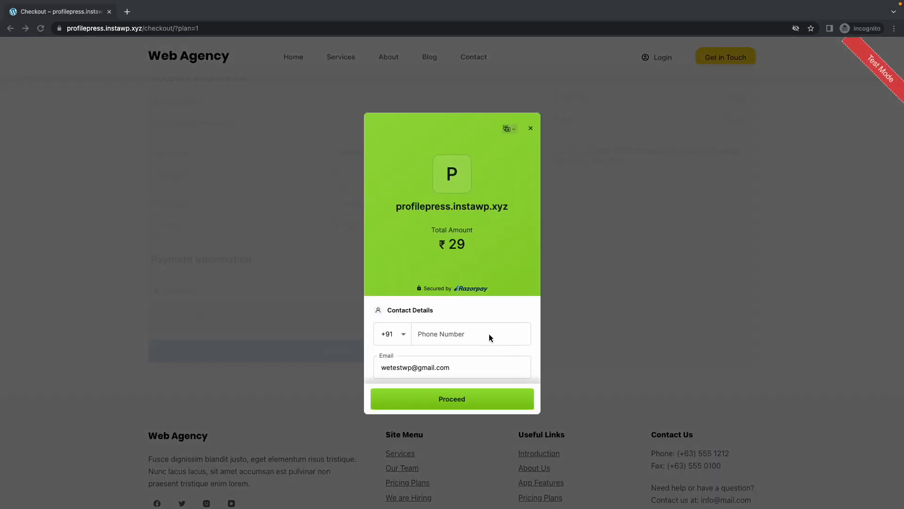
Enter the customer's phone number in the Razorpay popup's contact details and proceed to the payment options.
left_click(454, 336)
key("super+v")
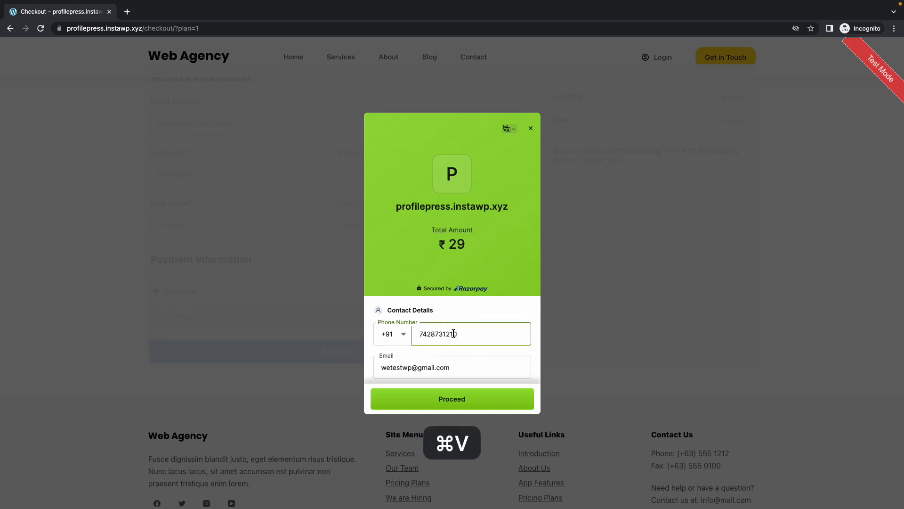
left_click(464, 404)
key("super+Tab")
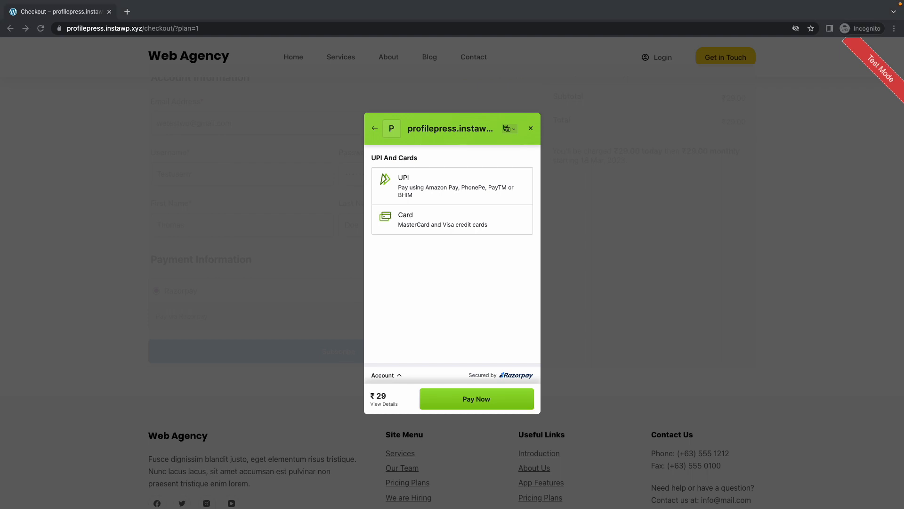
key("super+Tab")
key("super+Tab")
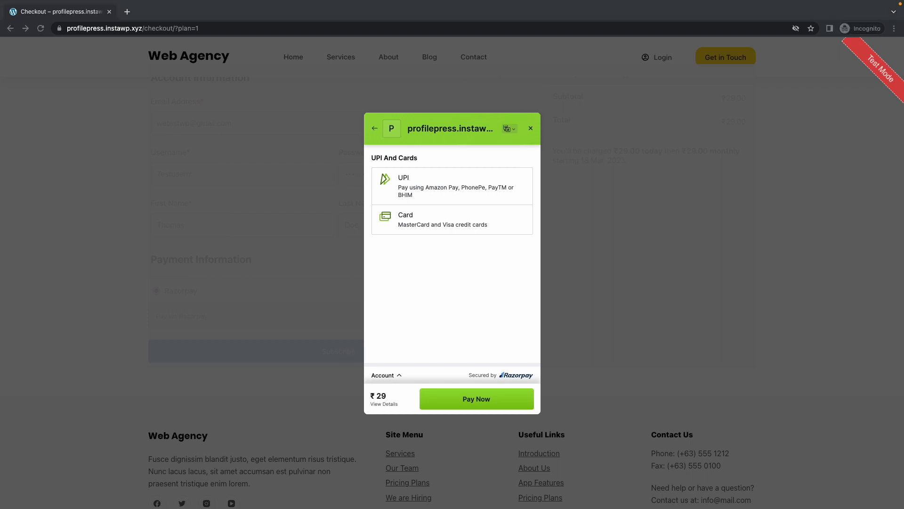